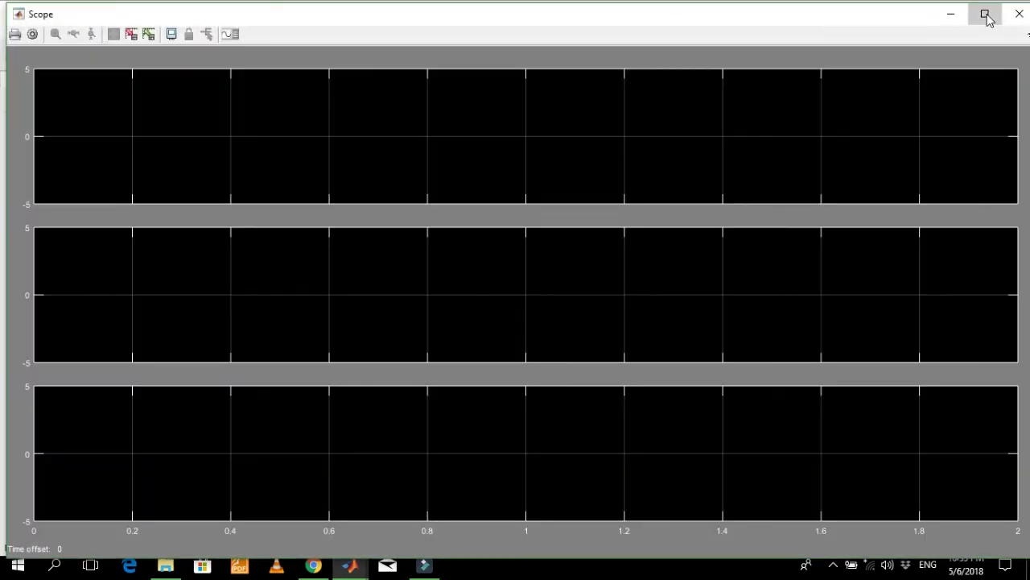
Step: Maximize the Scope window showing its three empty current plots over 0–2 s
{"action": "left_click", "coordinate": [984, 14]}
Step: Minimize the Scope and highlight the Non_linear Load and Inverter blocks on the model diagram
{"action": "left_click", "coordinate": [942, 10]}
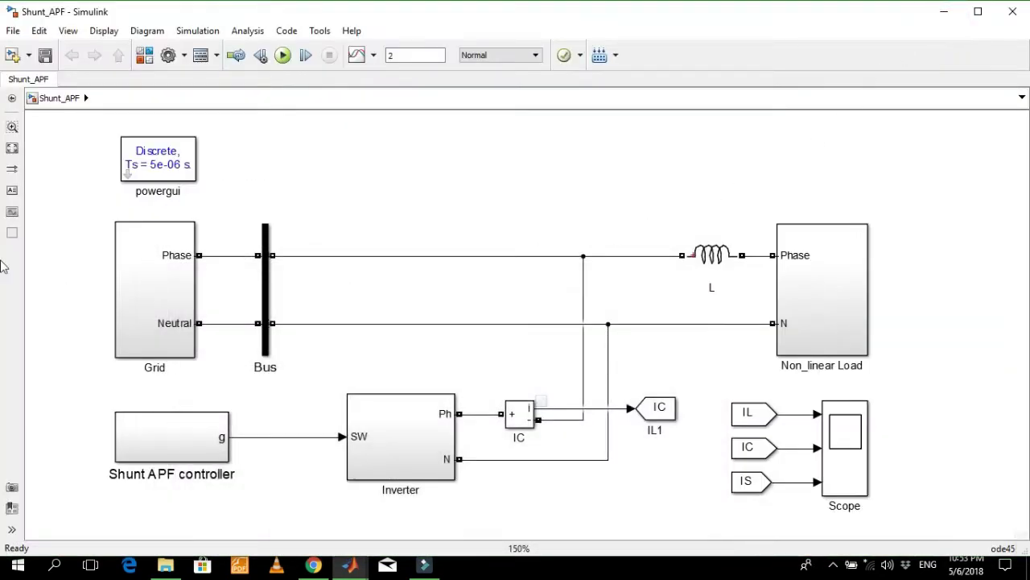
{"action": "left_click", "coordinate": [818, 302]}
{"action": "left_click", "coordinate": [716, 402]}
{"action": "left_click", "coordinate": [363, 409]}
{"action": "left_click", "coordinate": [793, 279]}
{"action": "left_click", "coordinate": [412, 409]}
Step: Open the Inverter subsystem and point out Mosfet1, capacitor C1 and the series RL filter L
{"action": "double_click", "coordinate": [407, 412]}
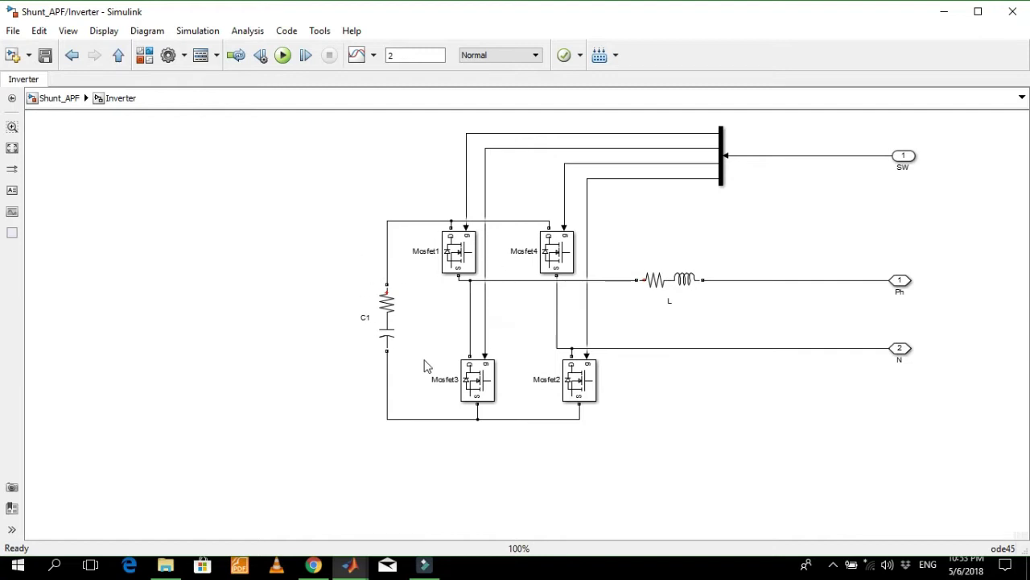
{"action": "left_click", "coordinate": [457, 249]}
{"action": "left_click", "coordinate": [389, 332]}
{"action": "left_click", "coordinate": [394, 239]}
{"action": "left_click", "coordinate": [653, 286]}
{"action": "key", "text": "Escape"}
Step: Go back to the top-level Shunt_APF model, run the simulation and open the Simulation Data Inspector
{"action": "left_click", "coordinate": [53, 100]}
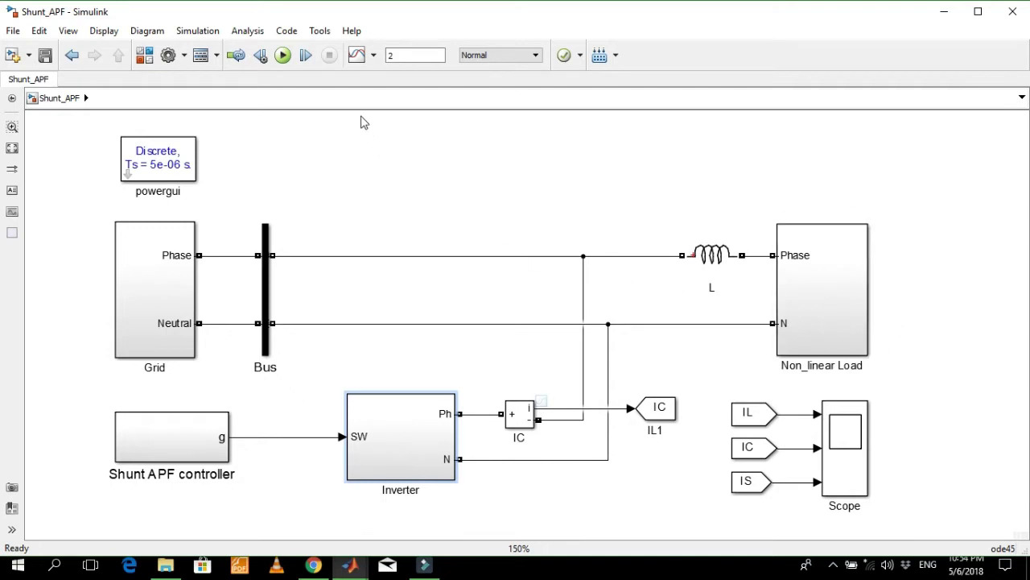
{"action": "left_click", "coordinate": [284, 55]}
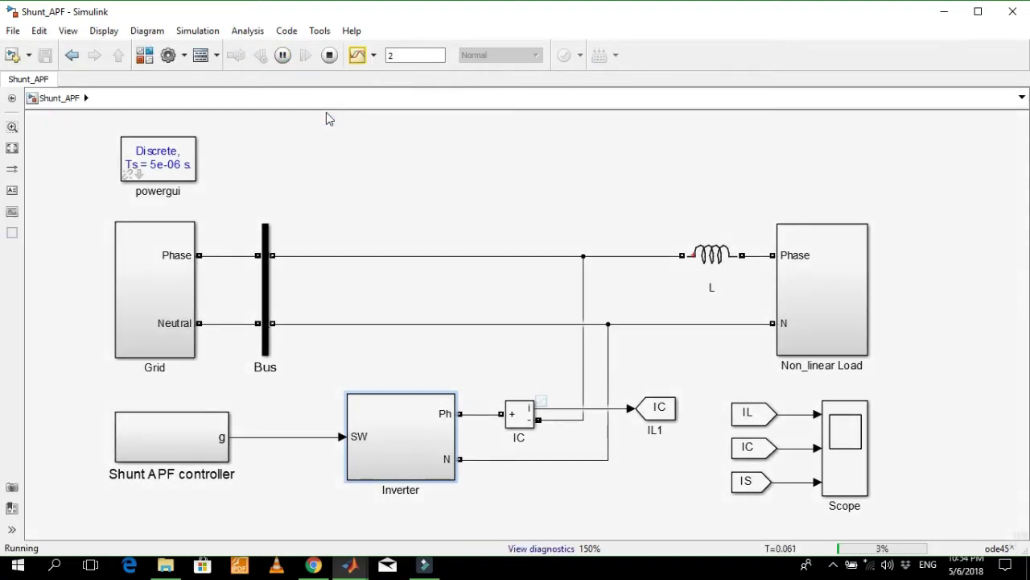
{"action": "left_click", "coordinate": [359, 56]}
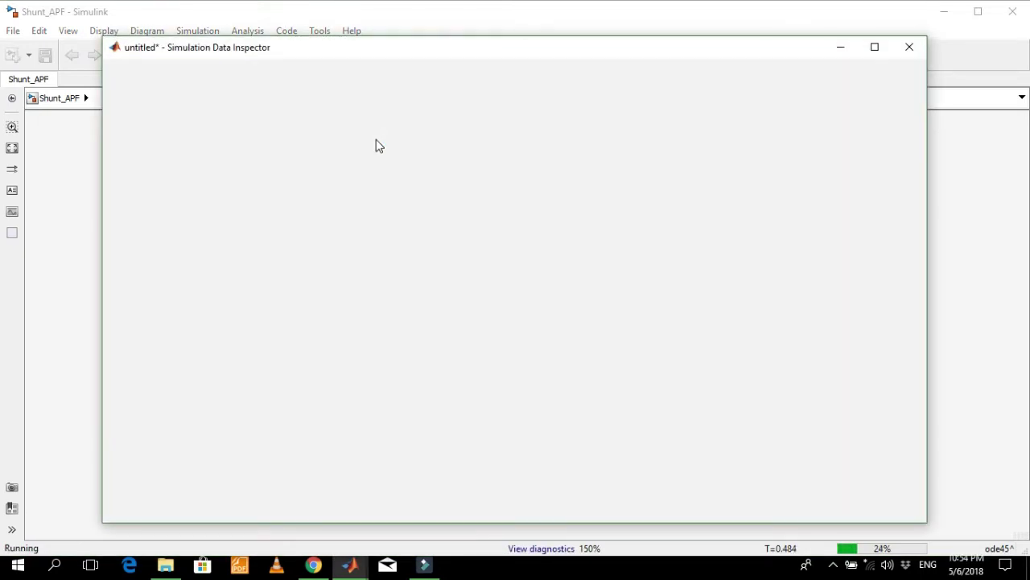
Step: Maximize the Data Inspector and delete the old Run 14
{"action": "left_click", "coordinate": [875, 48]}
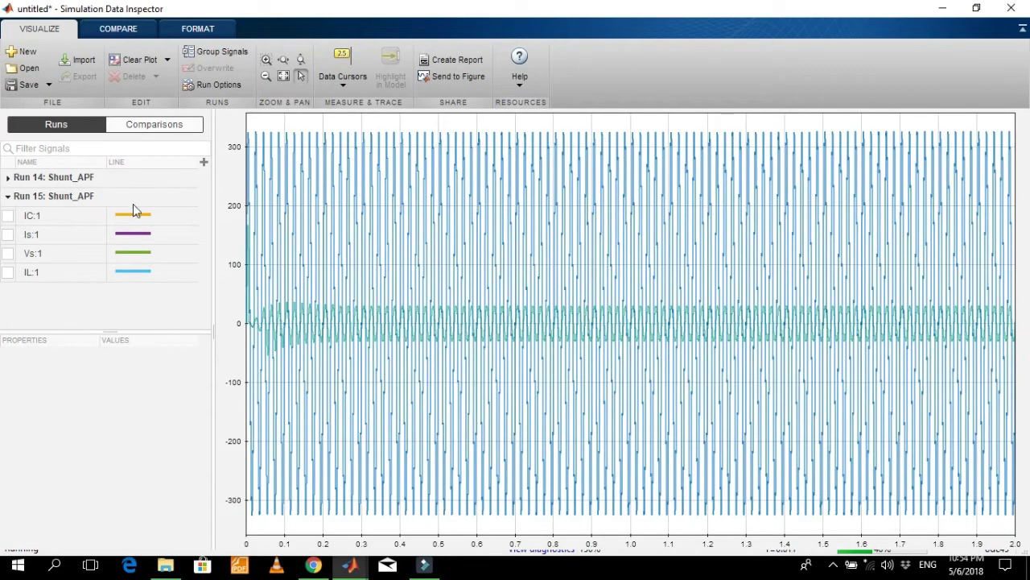
{"action": "right_click", "coordinate": [74, 179]}
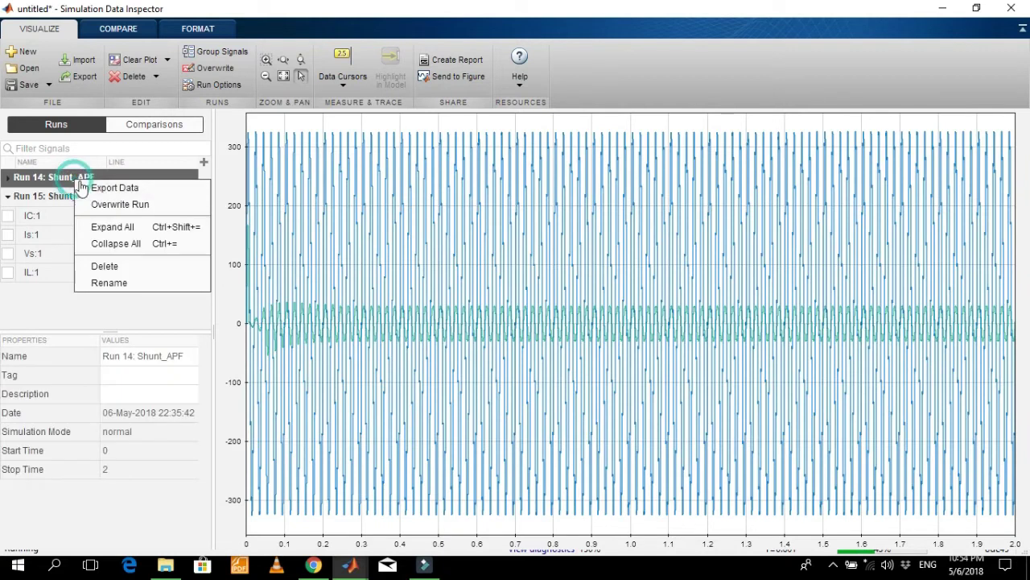
{"action": "left_click", "coordinate": [107, 272]}
{"action": "left_click", "coordinate": [525, 312]}
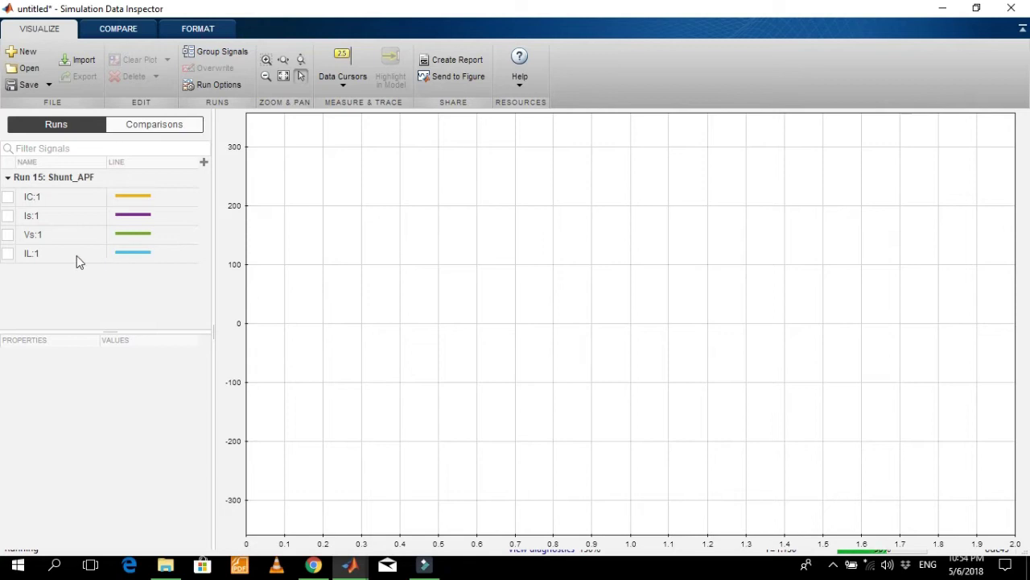
Step: Plot the IL:1 load current, zoom into the time axis, then fit the full 0–2 s range
{"action": "left_click", "coordinate": [7, 254]}
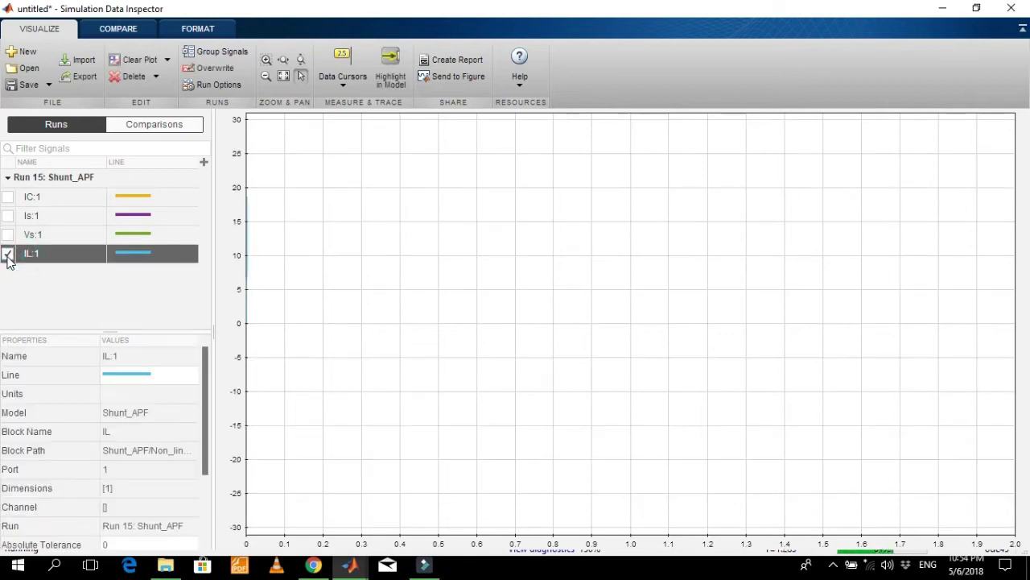
{"action": "left_click", "coordinate": [284, 59]}
{"action": "left_click", "coordinate": [840, 278]}
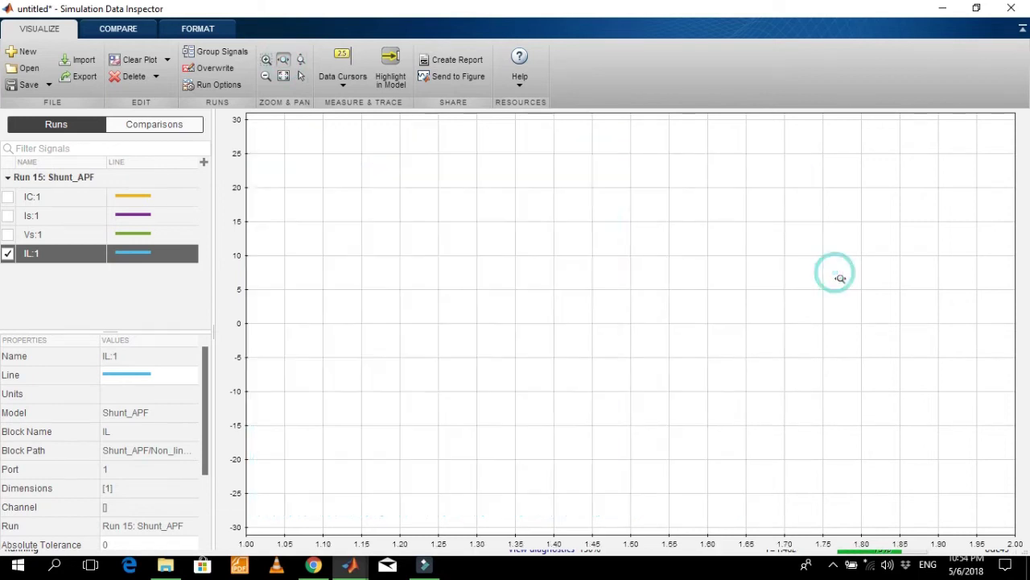
{"action": "left_click", "coordinate": [445, 275]}
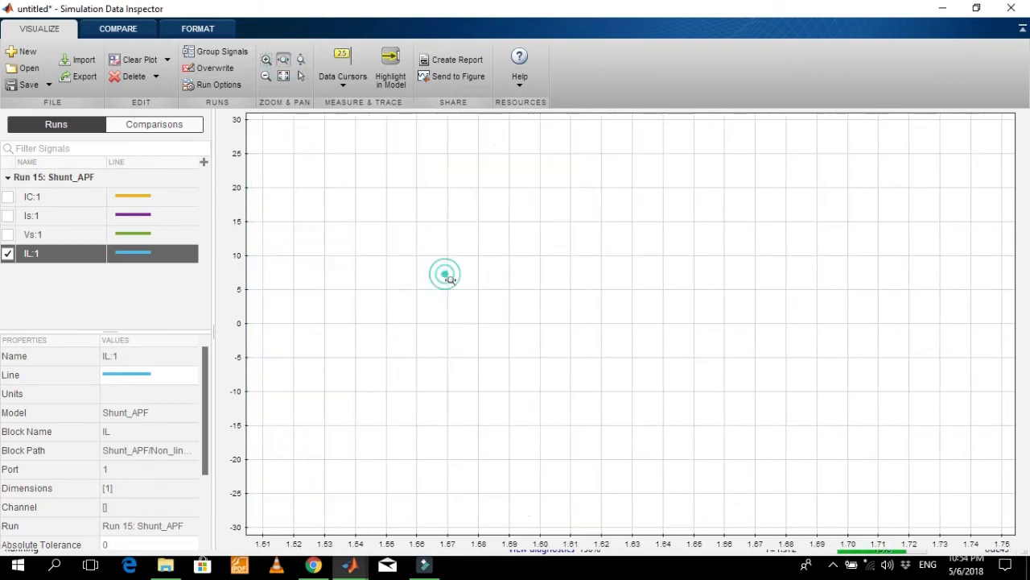
{"action": "left_click", "coordinate": [596, 302]}
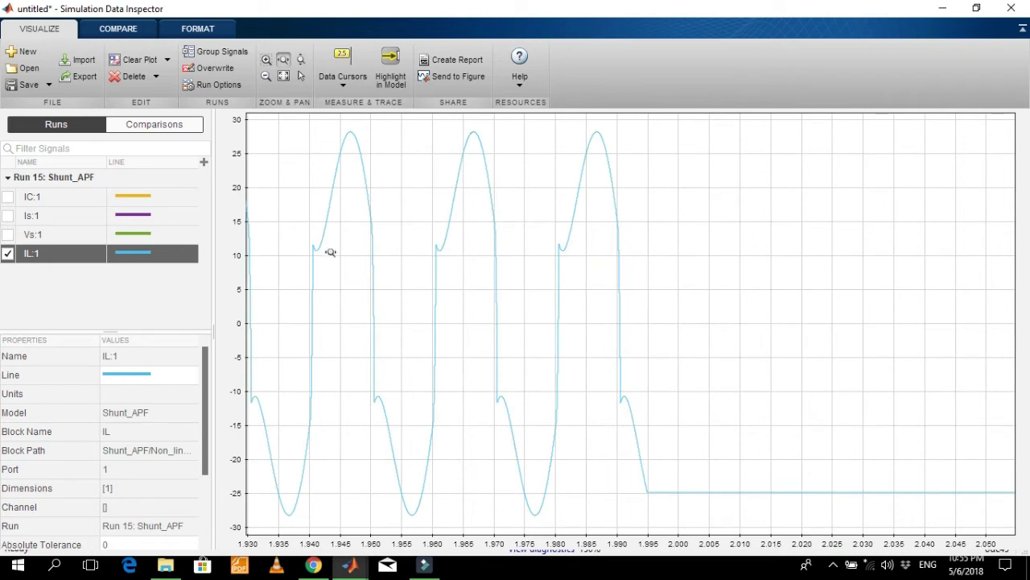
{"action": "left_click", "coordinate": [284, 75]}
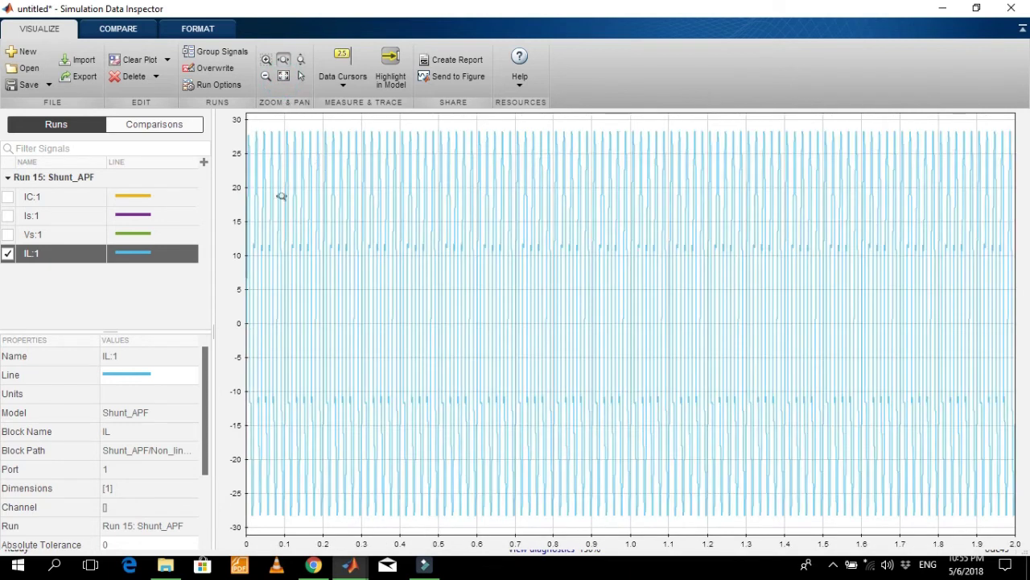
{"action": "right_click", "coordinate": [138, 261]}
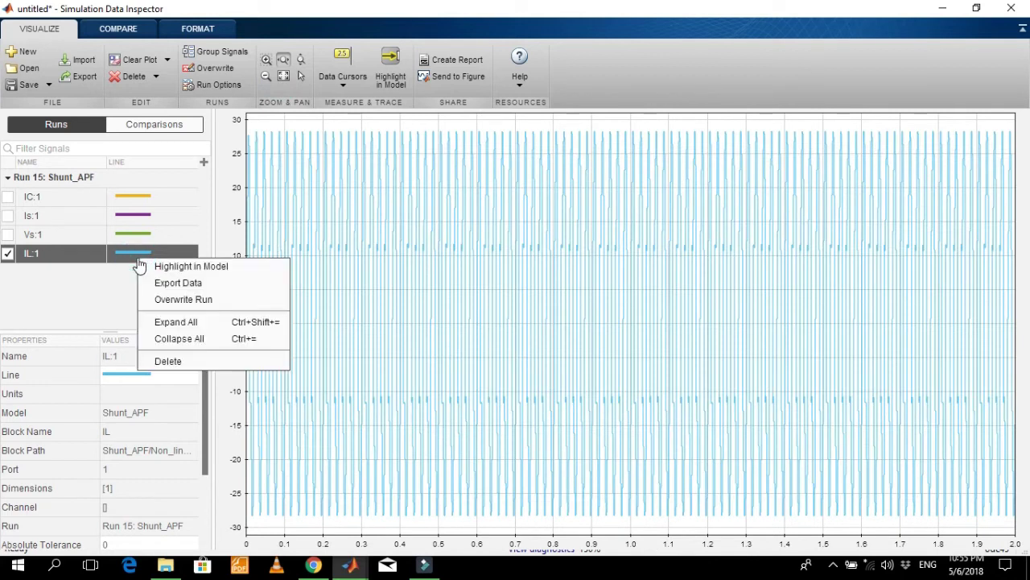
Step: Change the IL:1 line colour to orange-red
{"action": "left_click", "coordinate": [145, 254]}
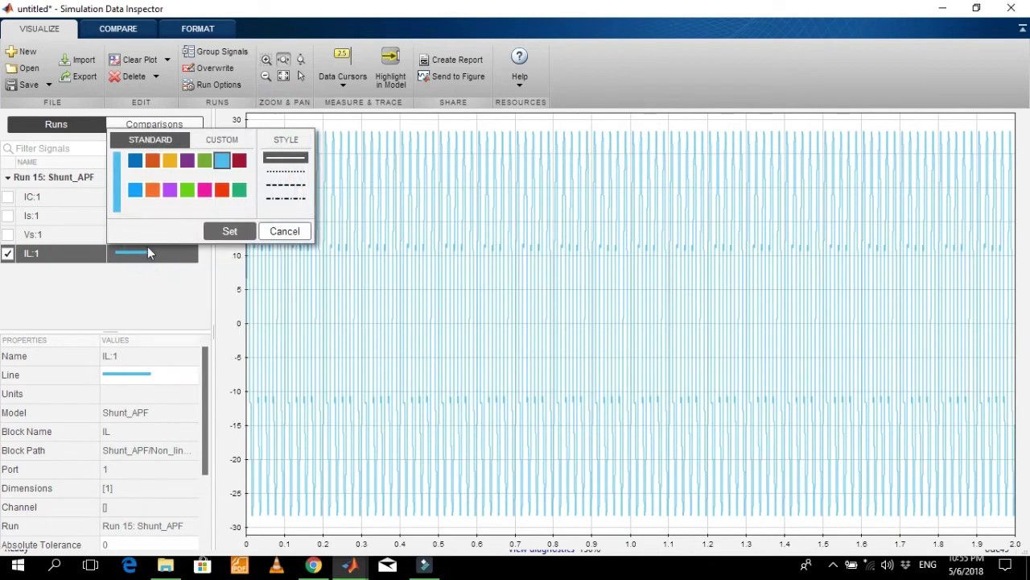
{"action": "left_click", "coordinate": [222, 190]}
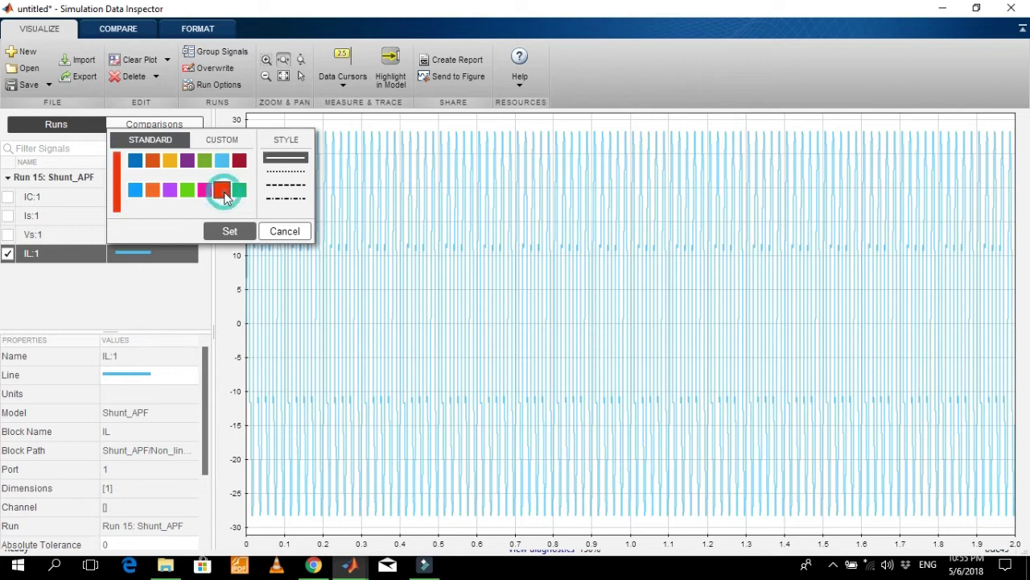
{"action": "left_click", "coordinate": [225, 231]}
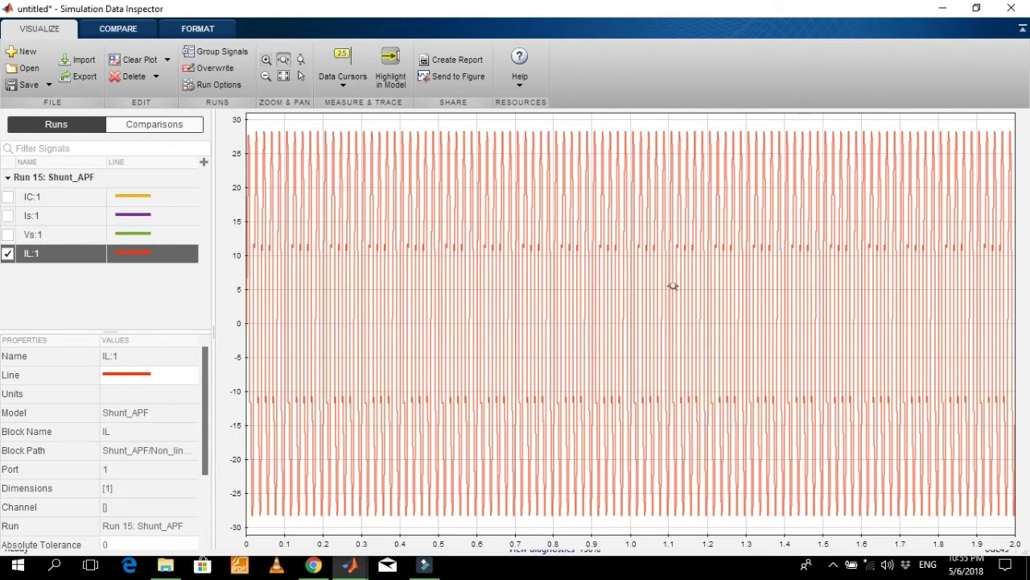
Step: Zoom the IL:1 waveform to about 1.82–1.94 s, then hide the trace
{"action": "left_click", "coordinate": [815, 286]}
{"action": "left_click", "coordinate": [815, 285]}
{"action": "left_click", "coordinate": [814, 284]}
{"action": "left_click", "coordinate": [811, 282]}
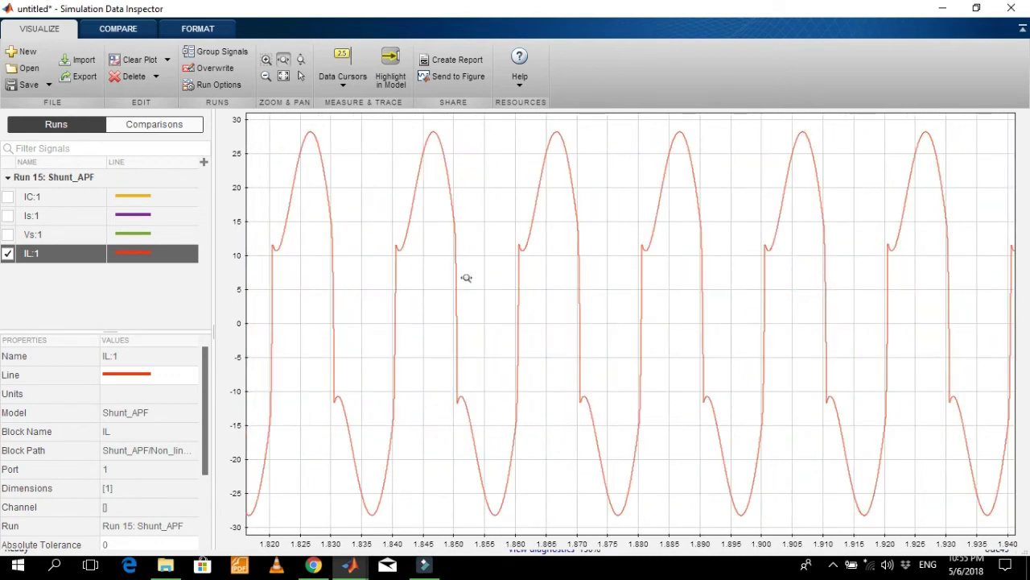
{"action": "left_click", "coordinate": [7, 254]}
Step: Plot the IC:1 compensating current zoomed to about 0.55–0.80 s, then hide it
{"action": "left_click", "coordinate": [7, 197]}
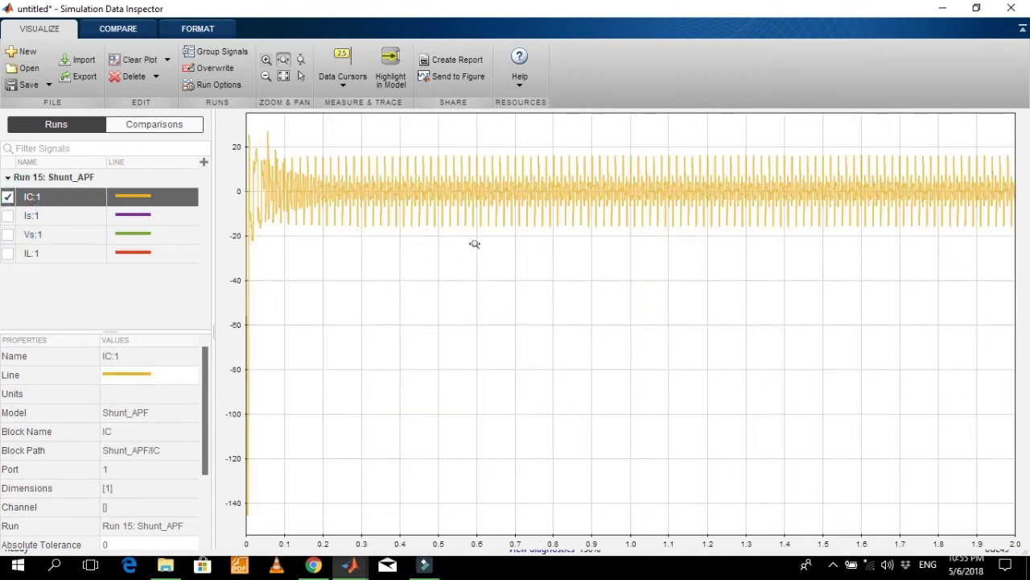
{"action": "left_click", "coordinate": [560, 194]}
{"action": "left_click", "coordinate": [559, 194]}
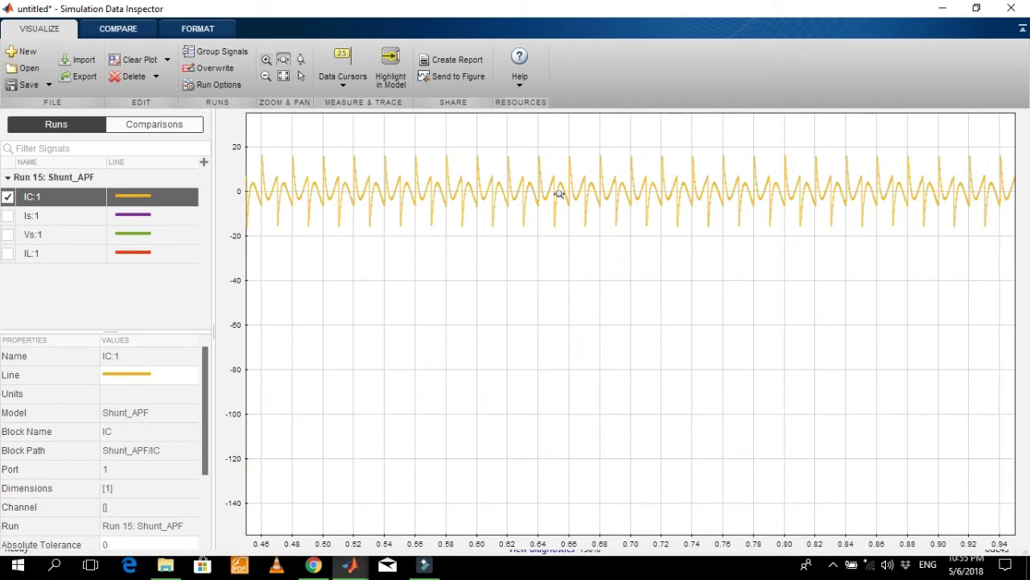
{"action": "left_click", "coordinate": [592, 194]}
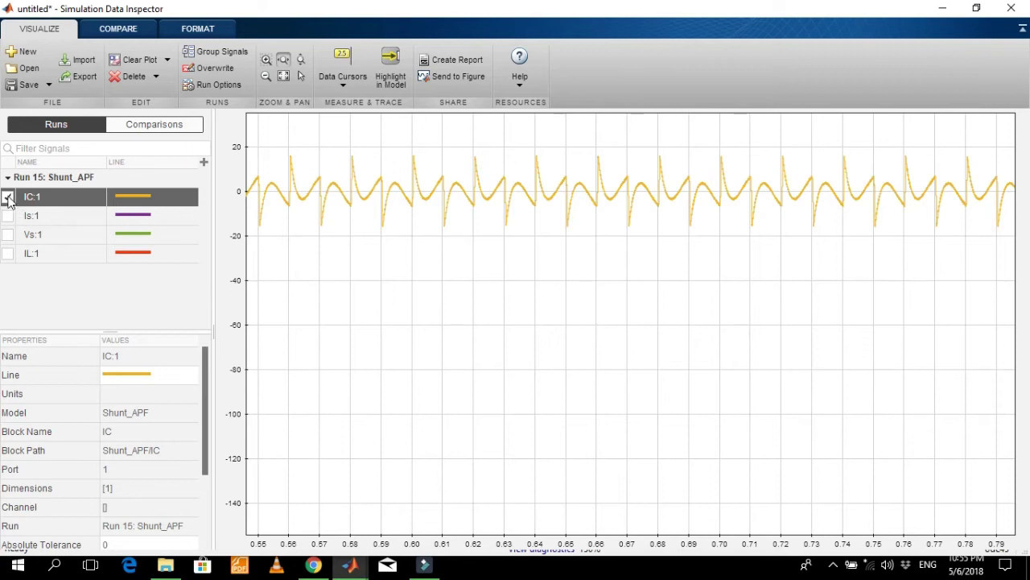
{"action": "left_click", "coordinate": [8, 197]}
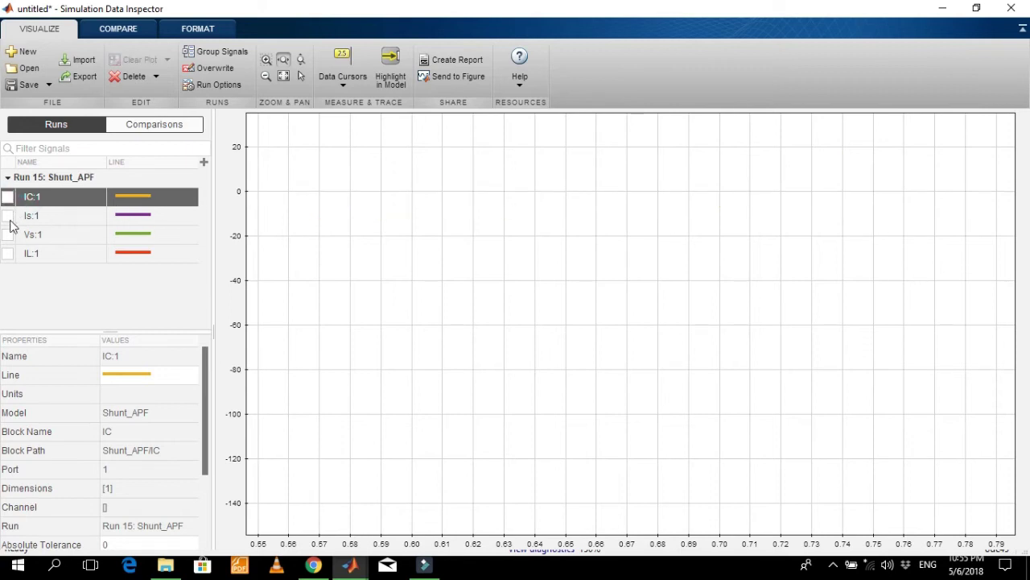
Step: Plot Is:1 zoomed to a few cycles near 0.77 s, overlay Vs:1, then clear both traces
{"action": "left_click", "coordinate": [8, 215]}
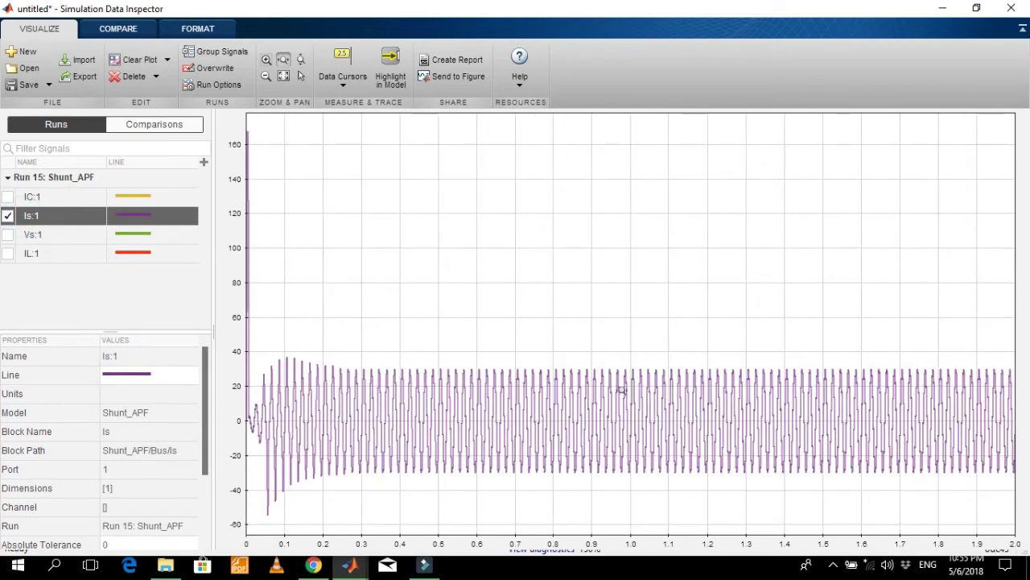
{"action": "left_click", "coordinate": [419, 400]}
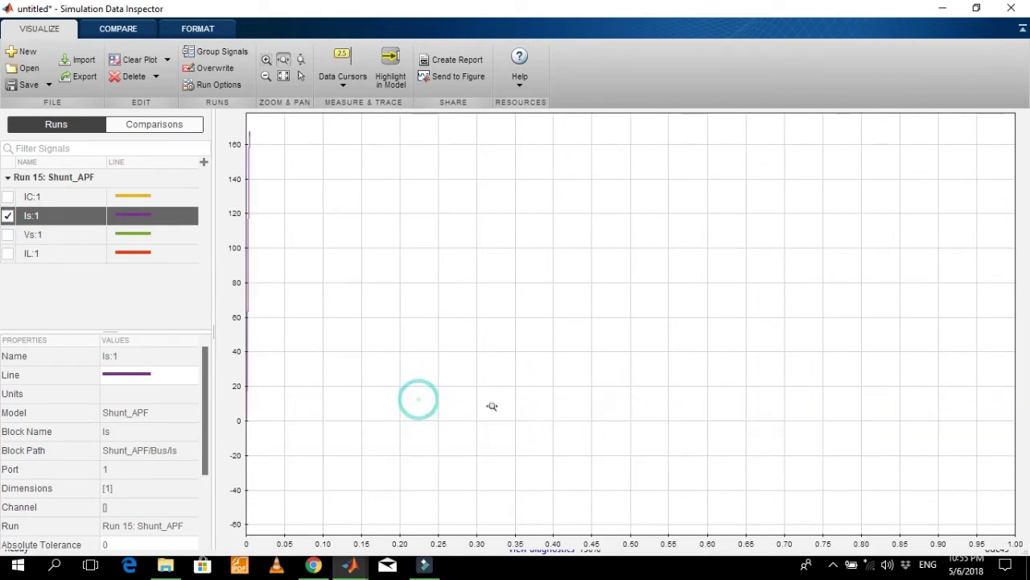
{"action": "left_click", "coordinate": [736, 404]}
{"action": "left_click", "coordinate": [767, 410]}
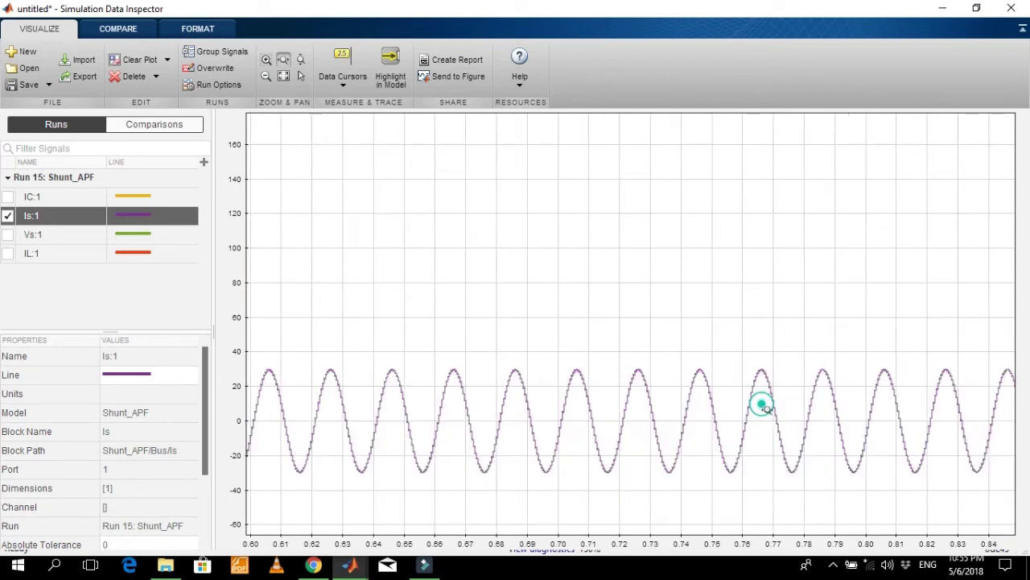
{"action": "left_click", "coordinate": [768, 410]}
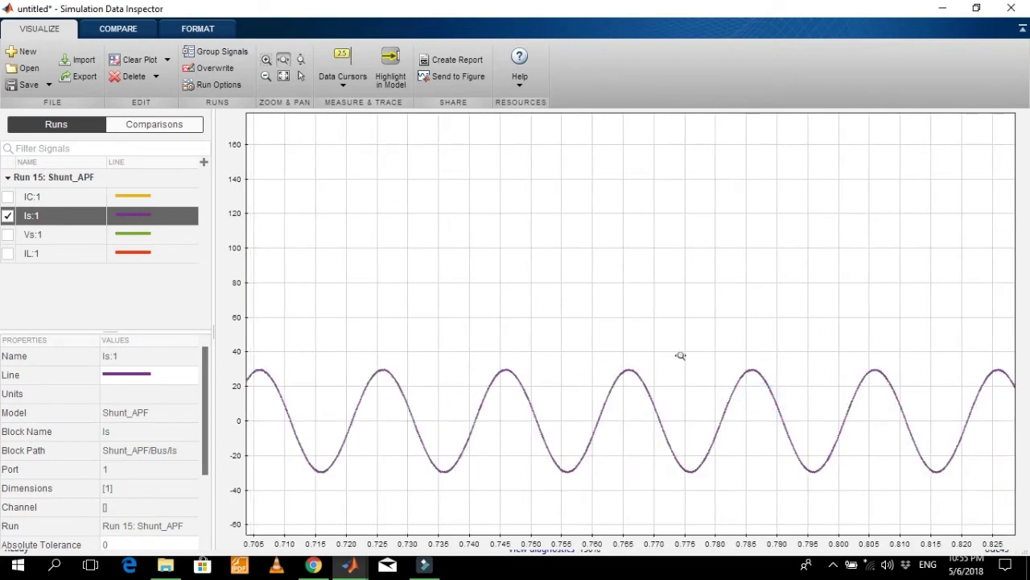
{"action": "left_click", "coordinate": [8, 235]}
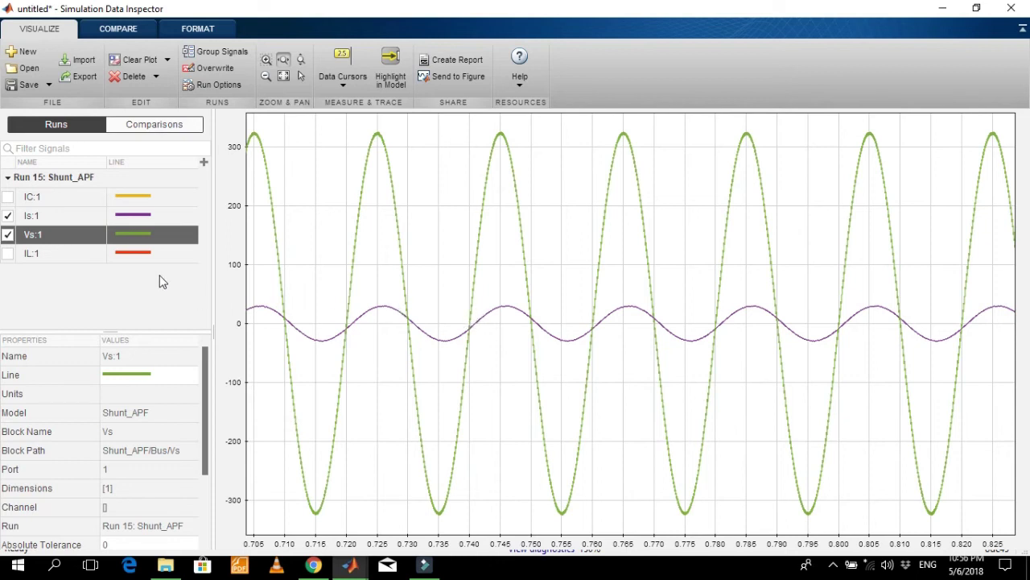
{"action": "left_click", "coordinate": [7, 234]}
{"action": "left_click", "coordinate": [7, 215]}
Step: Launch the Powergui FFT Analysis tool from the Shunt_APF model and maximize it
{"action": "left_click", "coordinate": [943, 9]}
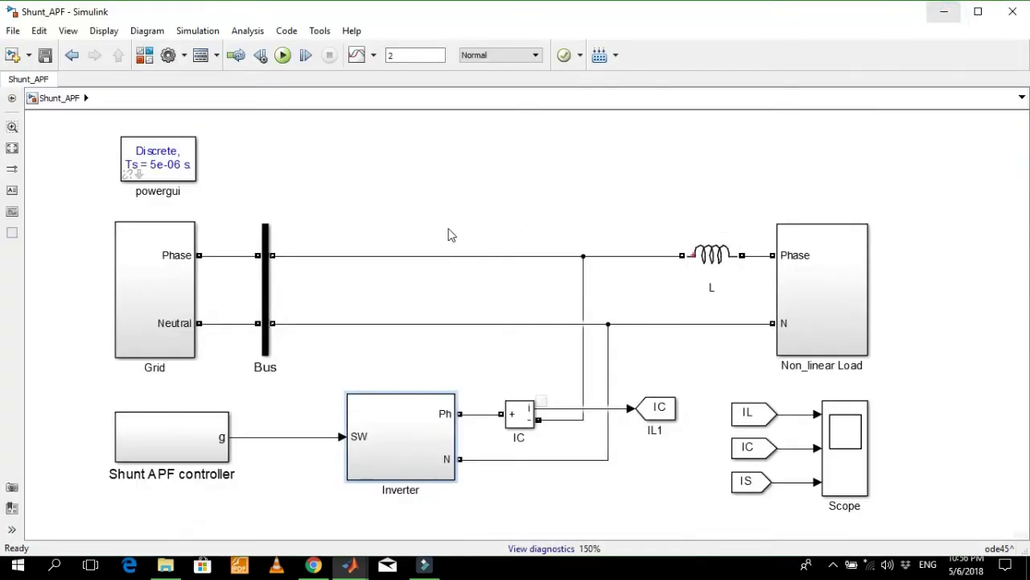
{"action": "left_click", "coordinate": [170, 168]}
{"action": "double_click", "coordinate": [171, 168]}
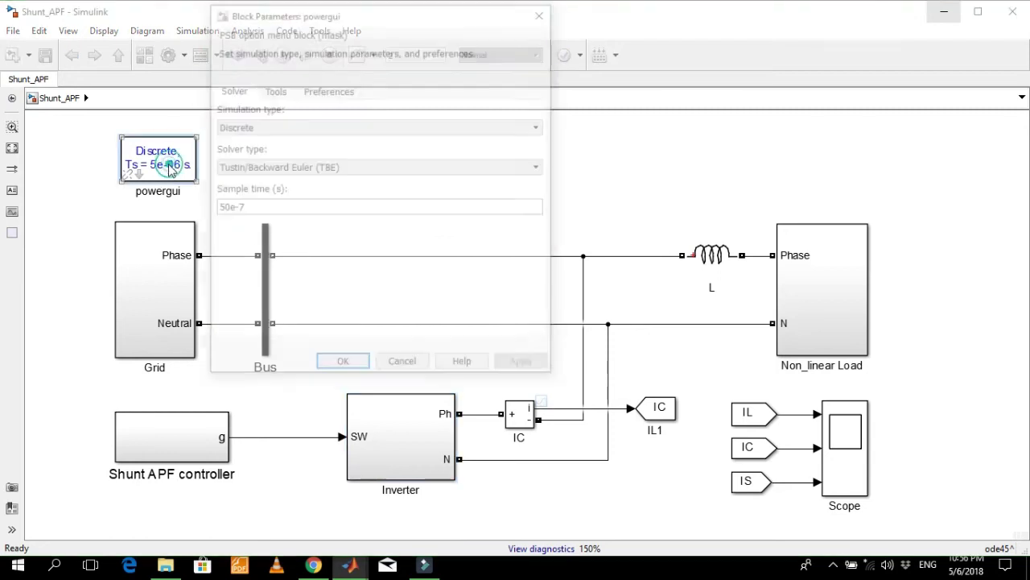
{"action": "left_click", "coordinate": [274, 90]}
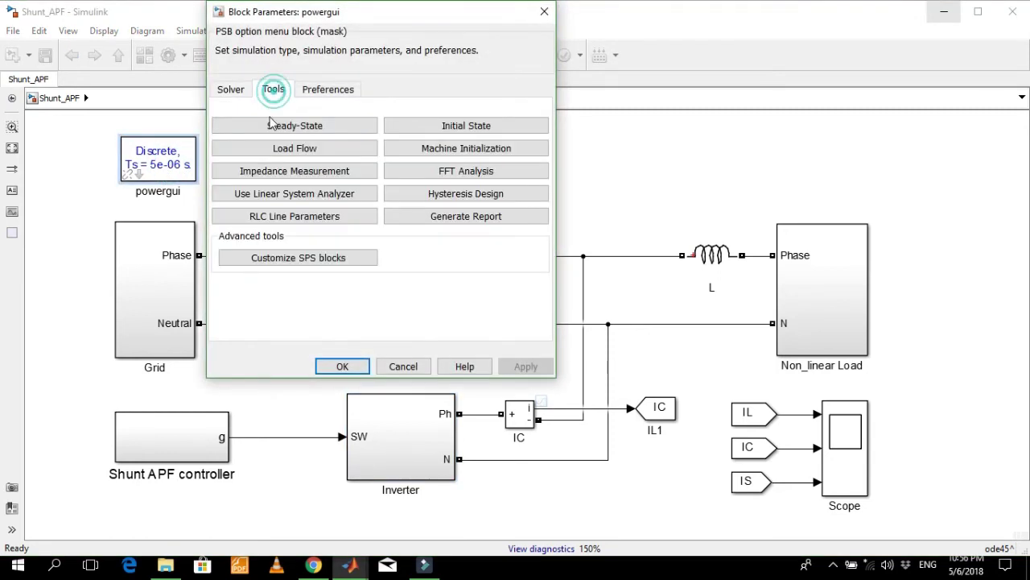
{"action": "left_click", "coordinate": [445, 172]}
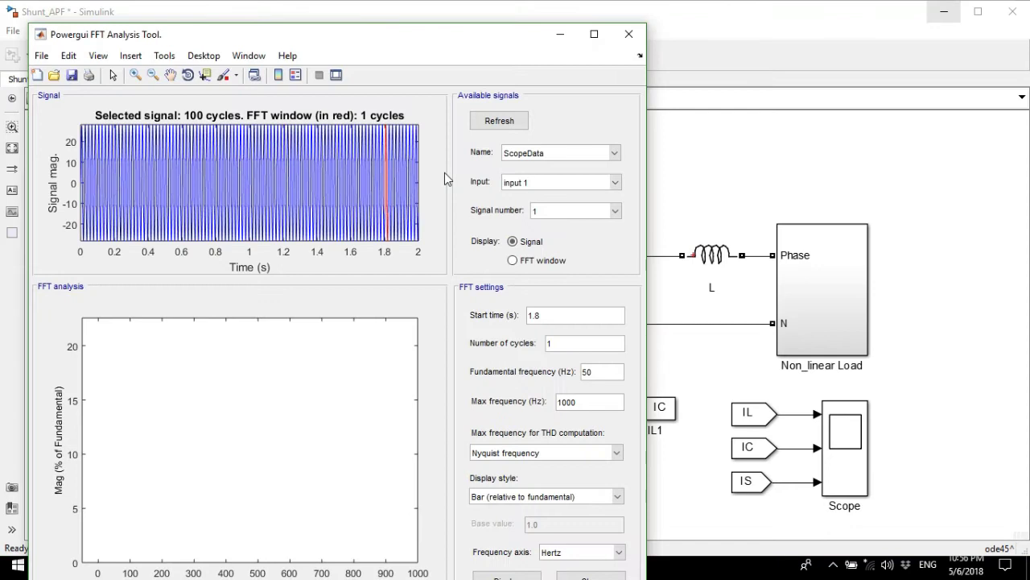
{"action": "left_click", "coordinate": [588, 32]}
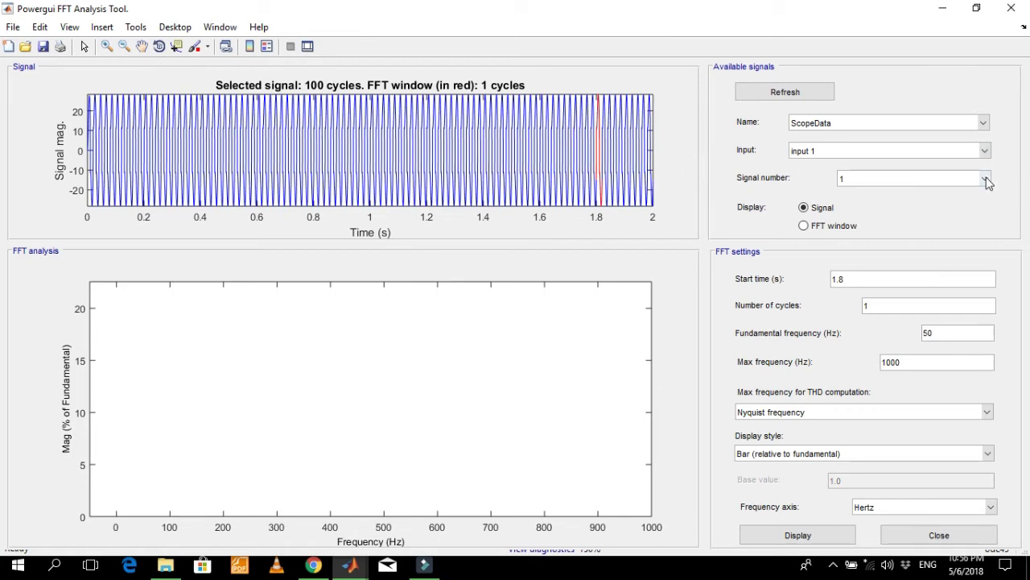
Step: Analyse 4 cycles of input 1 from 1.8 s, giving a 29.28 fundamental and THD 22.13%
{"action": "left_click", "coordinate": [898, 304]}
{"action": "left_click", "coordinate": [821, 534]}
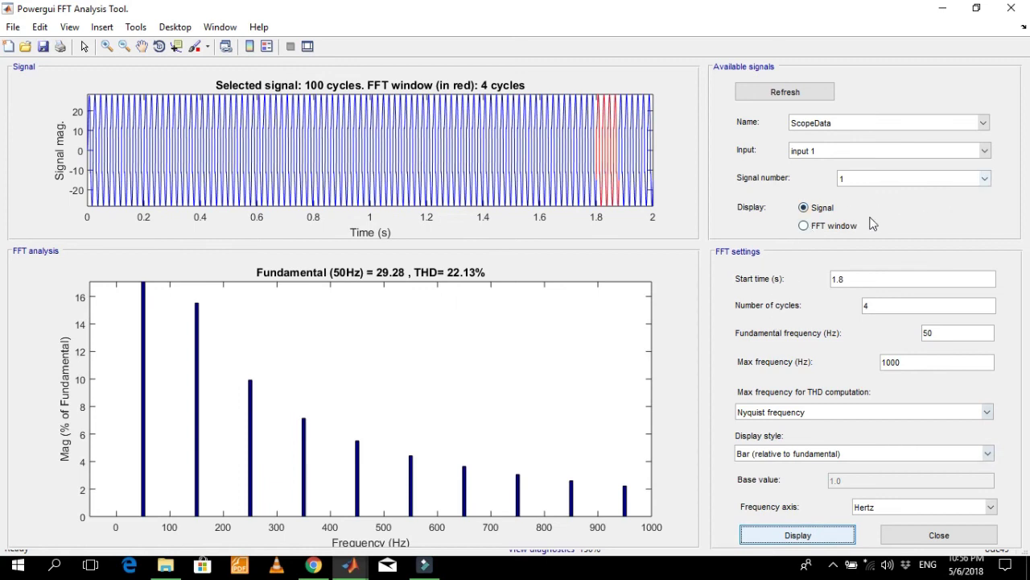
{"action": "left_click", "coordinate": [804, 228]}
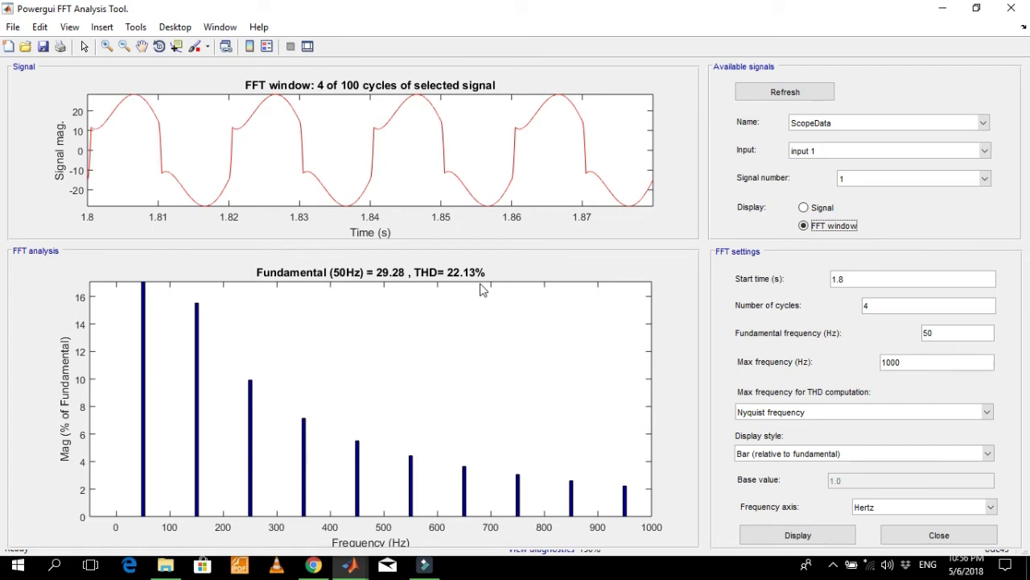
Step: Switch the FFT analysis to input 3, showing a clean sine with THD 1.67%
{"action": "left_click", "coordinate": [984, 151]}
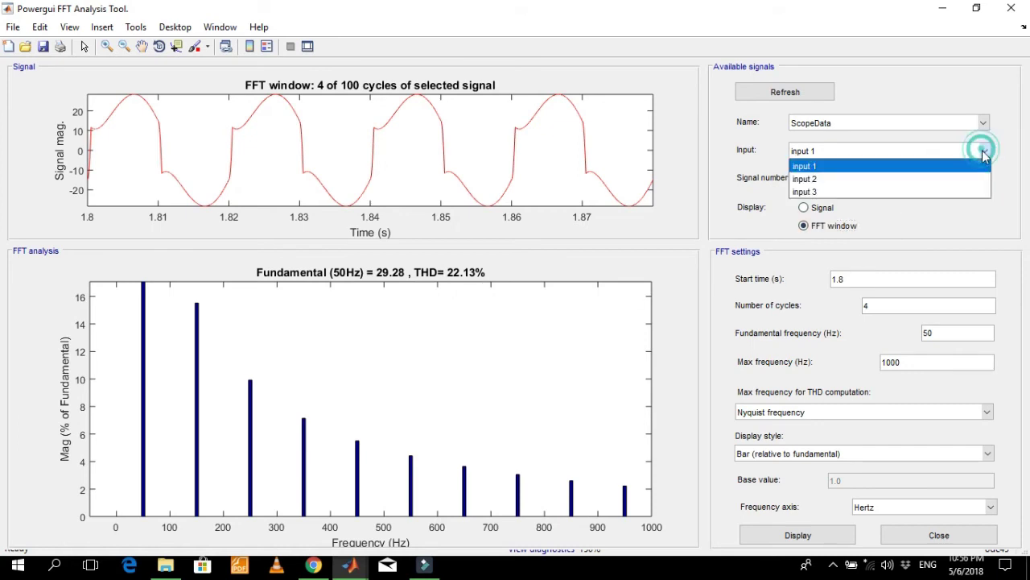
{"action": "left_click", "coordinate": [862, 193]}
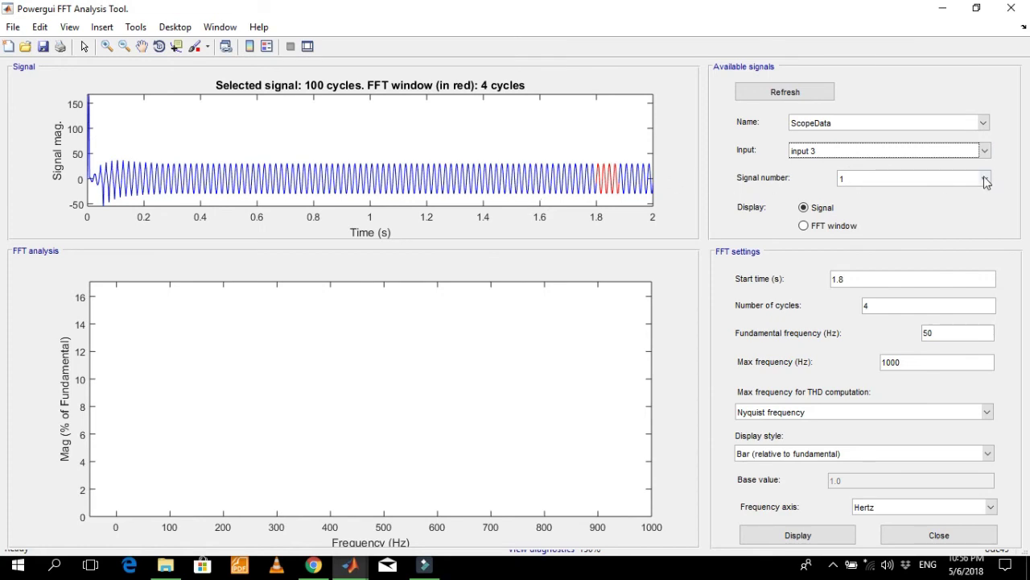
{"action": "left_click", "coordinate": [804, 228]}
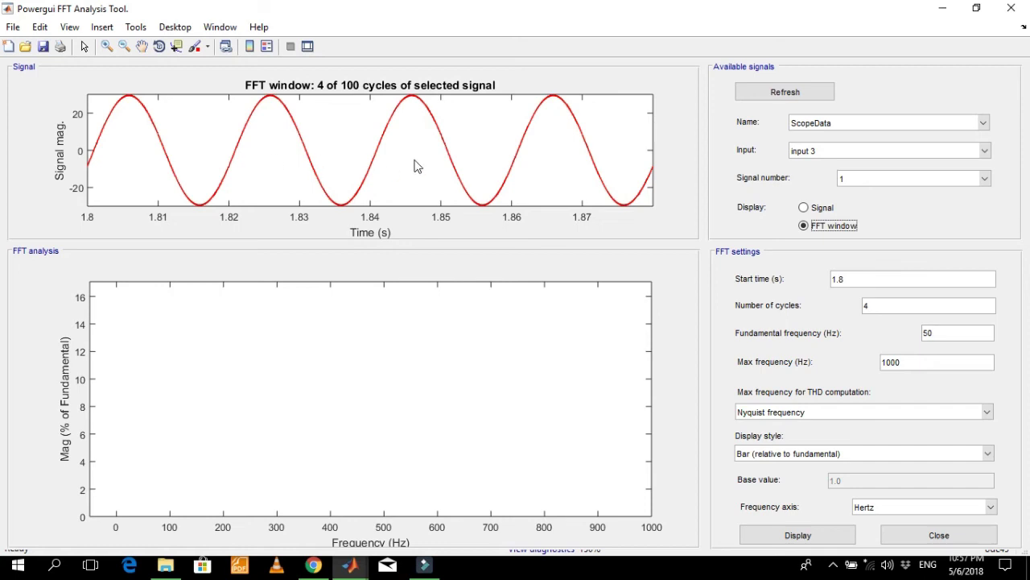
{"action": "left_click", "coordinate": [796, 537]}
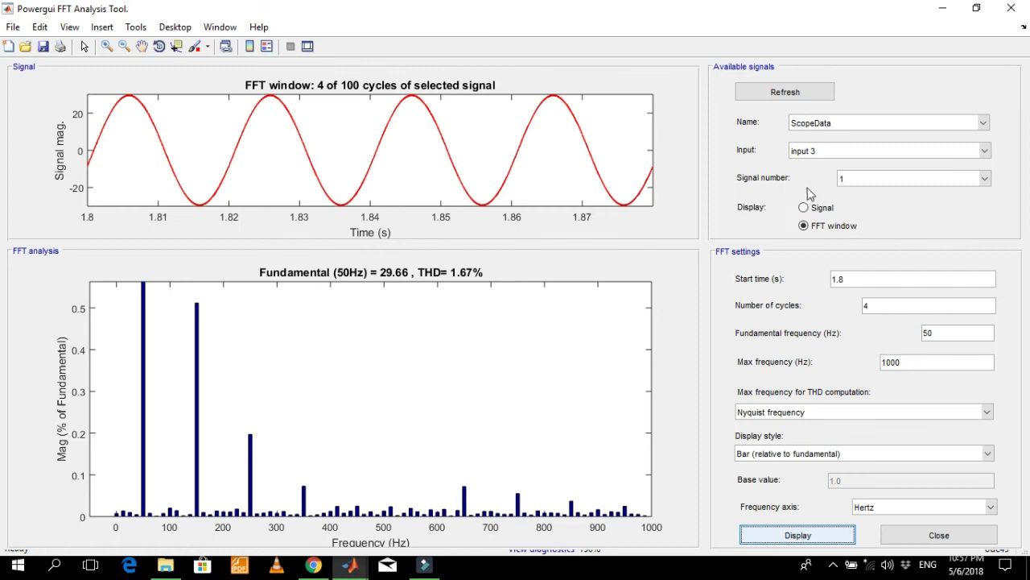
Step: Switch the FFT analysis to input 2, showing the spiky compensating waveform with THD 1661.15%
{"action": "left_click", "coordinate": [986, 153]}
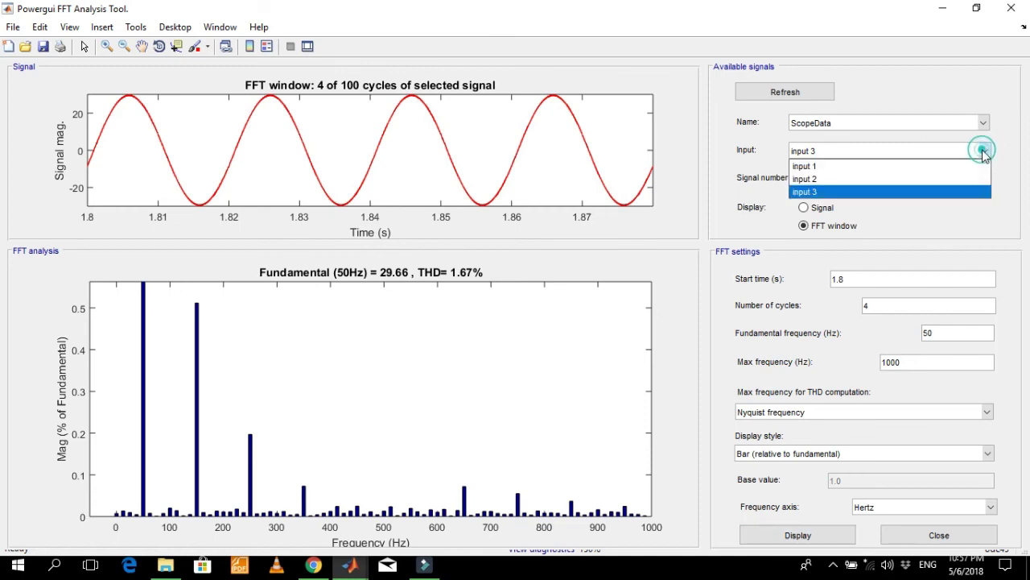
{"action": "left_click", "coordinate": [883, 179]}
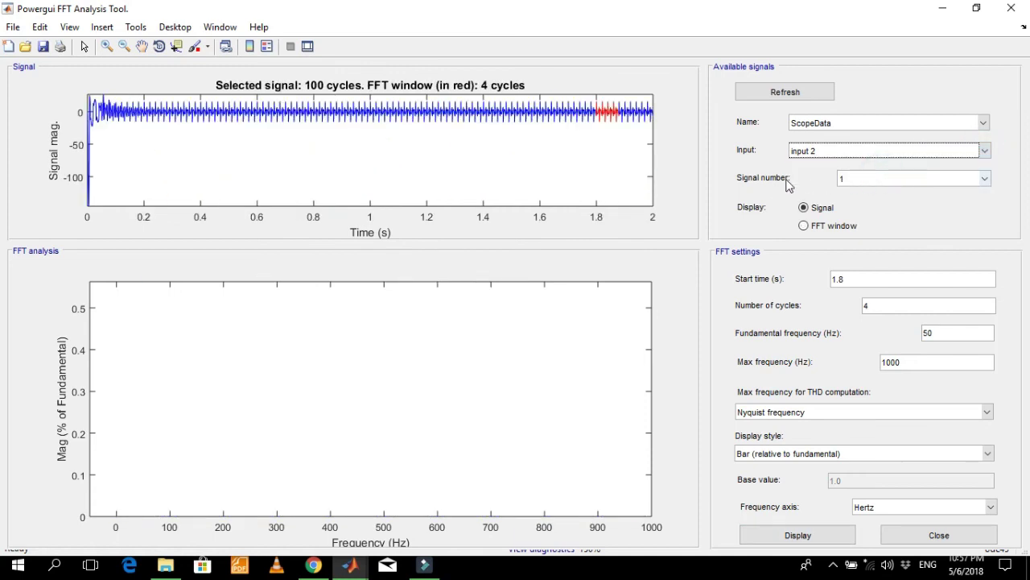
{"action": "left_click", "coordinate": [804, 226]}
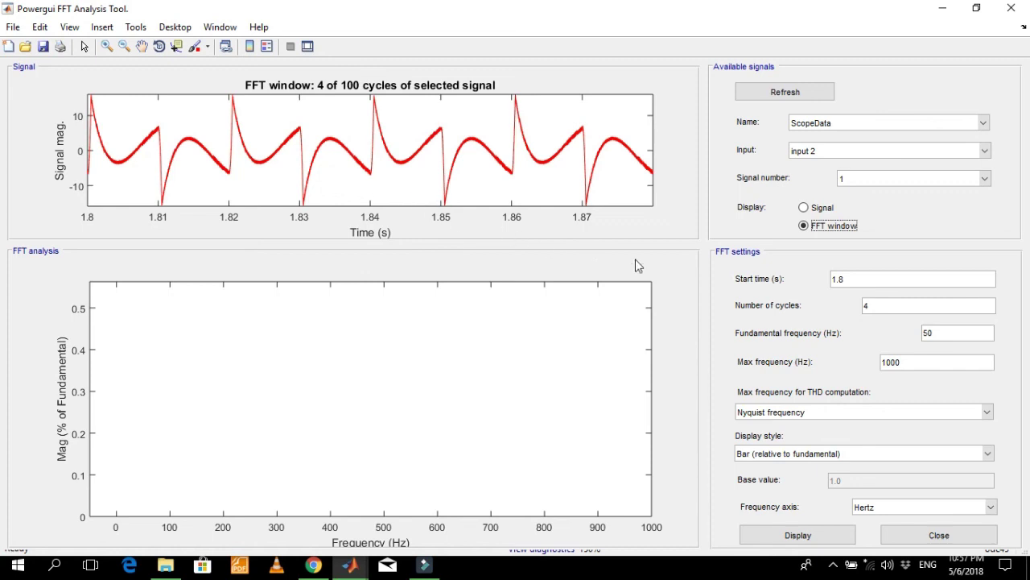
{"action": "left_click", "coordinate": [834, 534]}
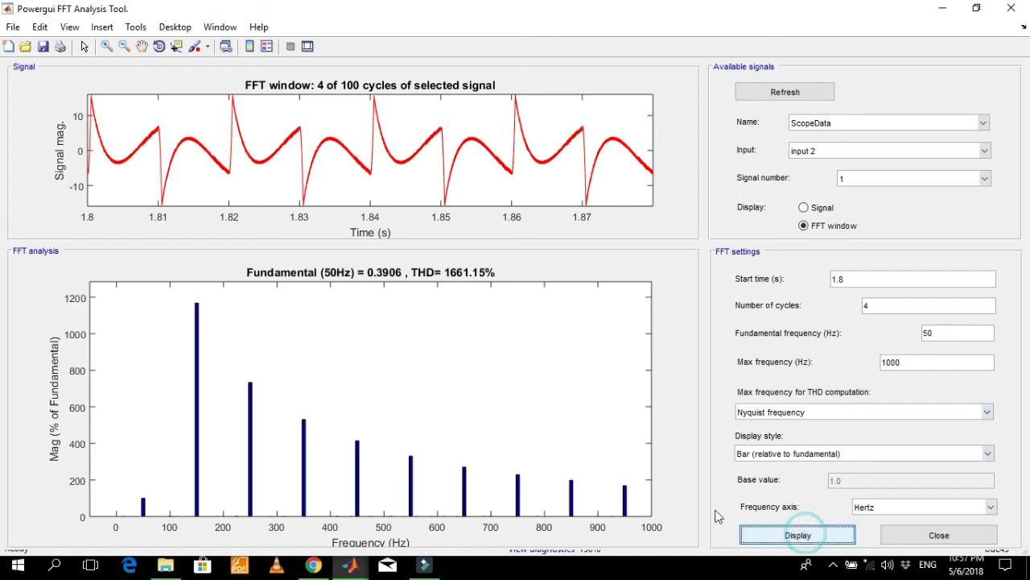